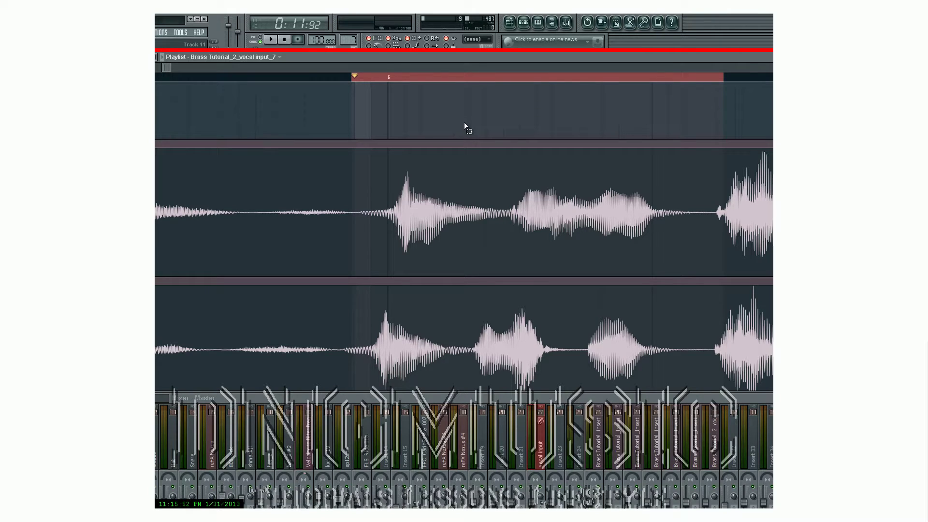
# Play the looped opening vocal phrase twice, stopping playback after each listen
pyautogui.press('space')
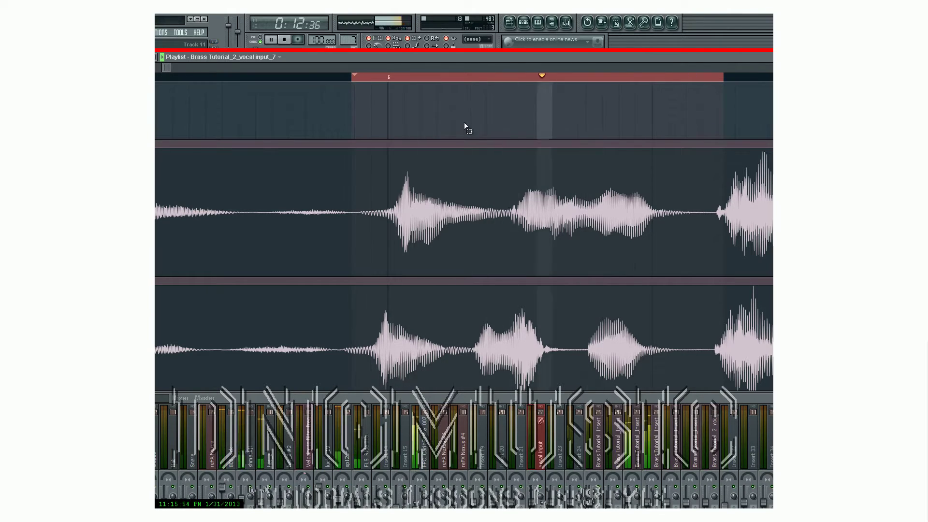
pyautogui.press('space')
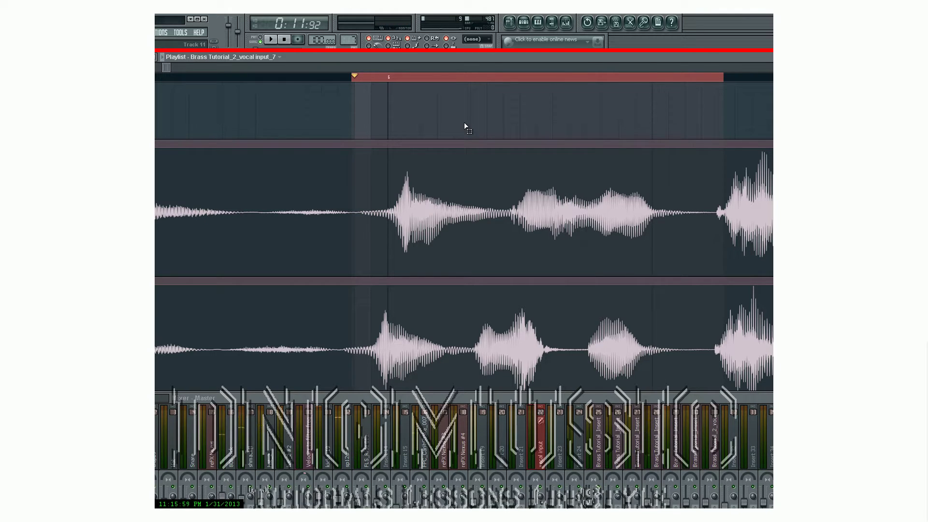
pyautogui.press('space')
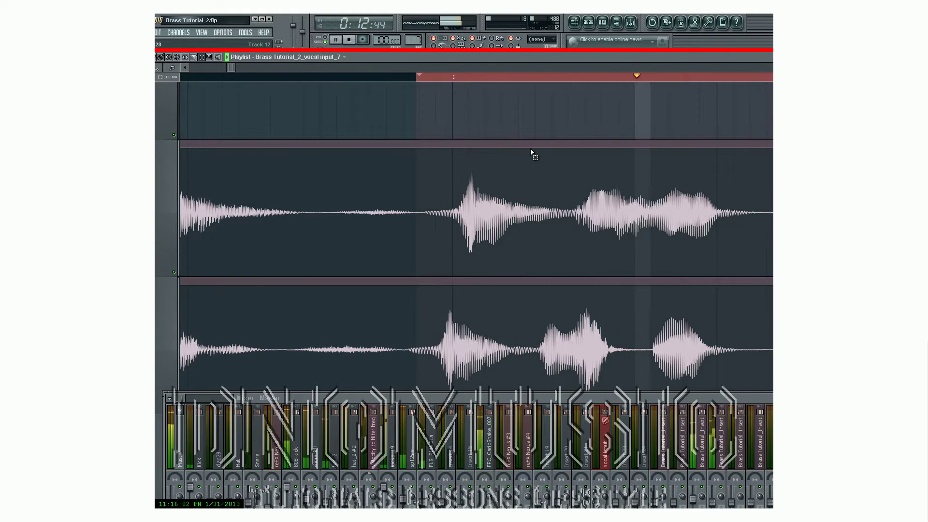
pyautogui.press('space')
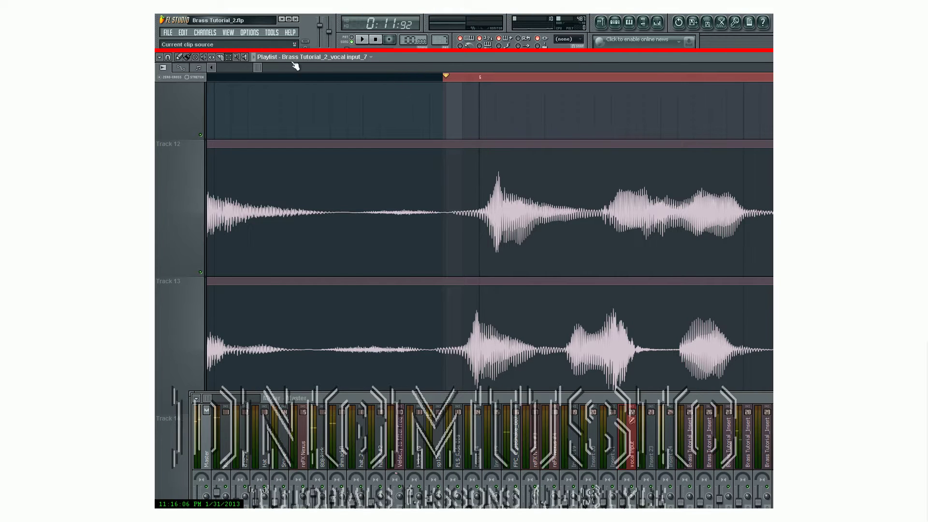
# Play the loop briefly, then zoom the Playlist in on the Track 12 and Track 13 vocal clips
pyautogui.scroll(-10, 308, 132)
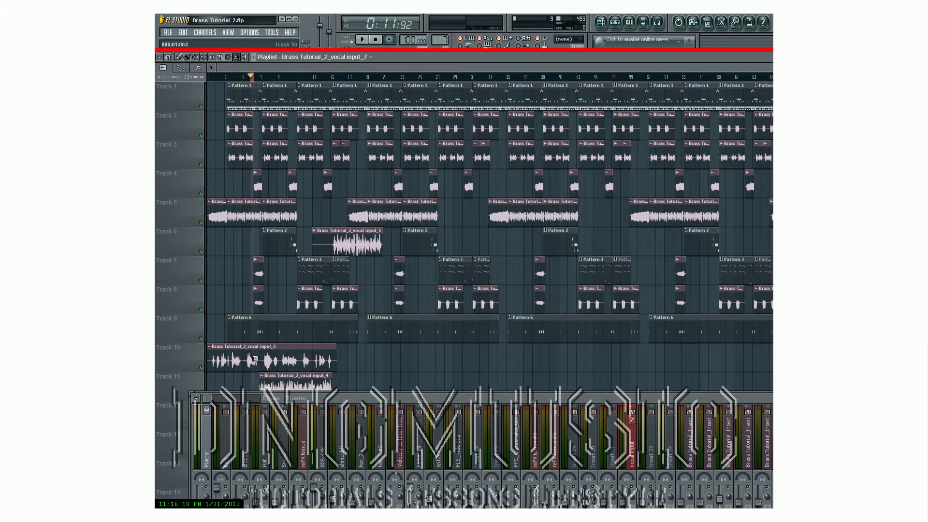
pyautogui.press('space')
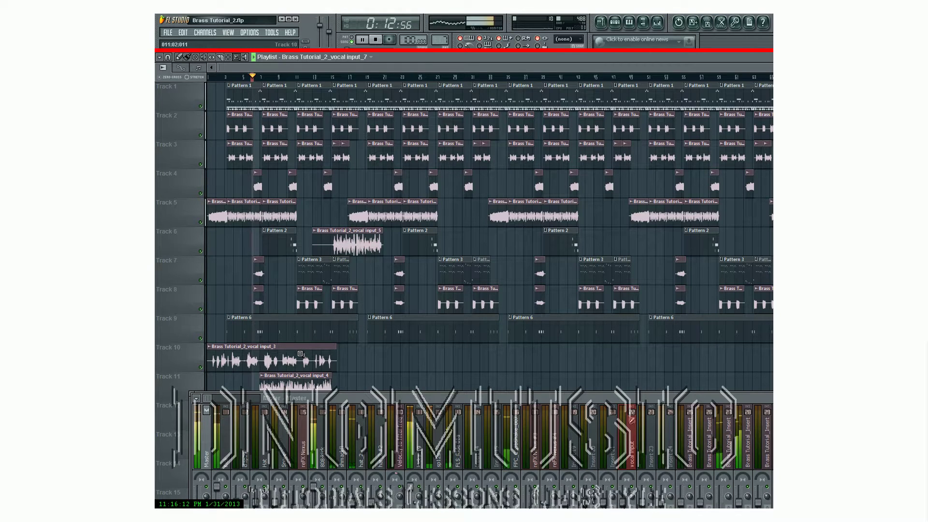
pyautogui.press('space')
pyautogui.moveTo(236, 382); pyautogui.dragTo(233, 381)
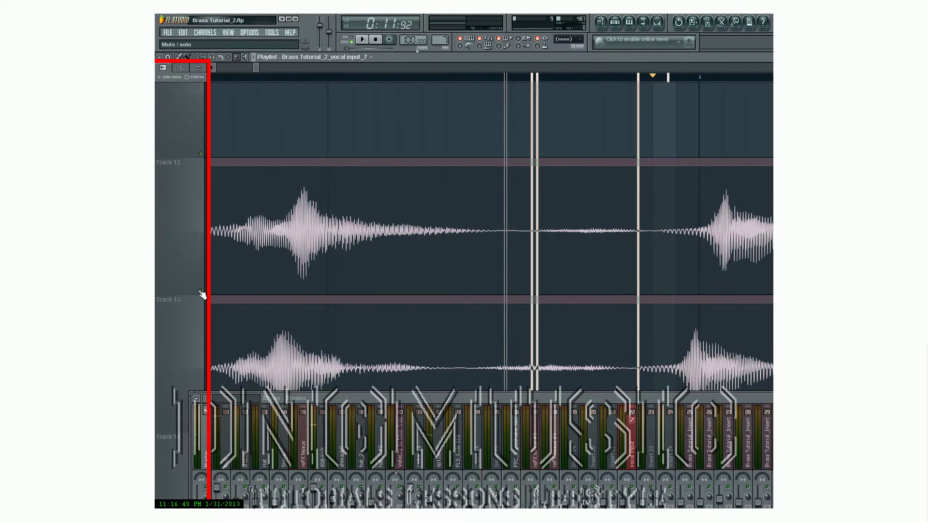
# Hear Track 13 alone by briefly muting Track 12, then stop playback
pyautogui.click(201, 292)
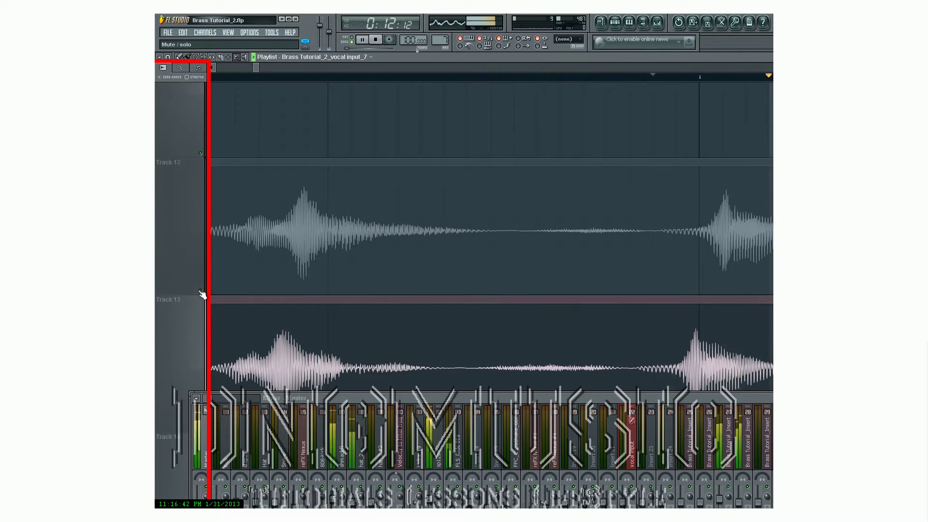
pyautogui.click(201, 292)
pyautogui.press('space')
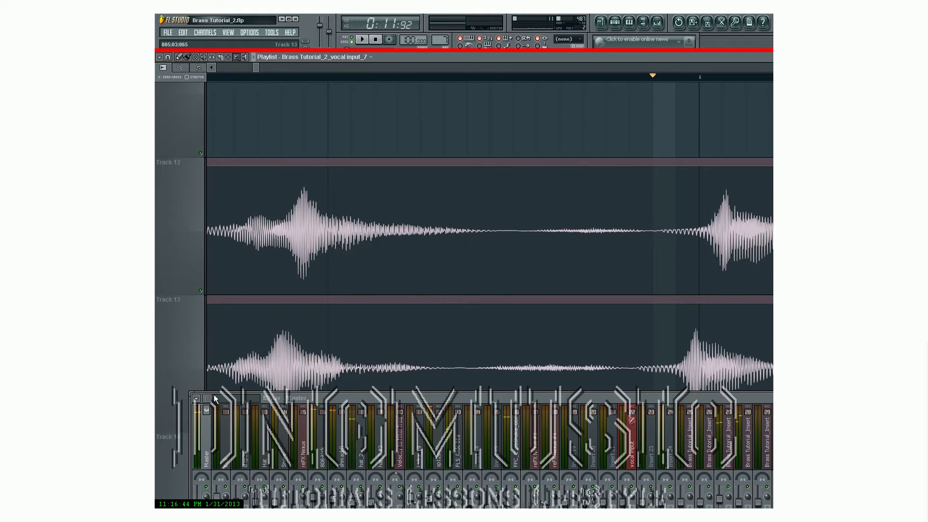
# Move the Mixer lower and audition the takes by muting Tracks 13 and 12, then unmute both
pyautogui.moveTo(303, 398)
pyautogui.mouseDown()
pyautogui.moveTo(333, 451)
pyautogui.moveTo(320, 462)
pyautogui.mouseUp()
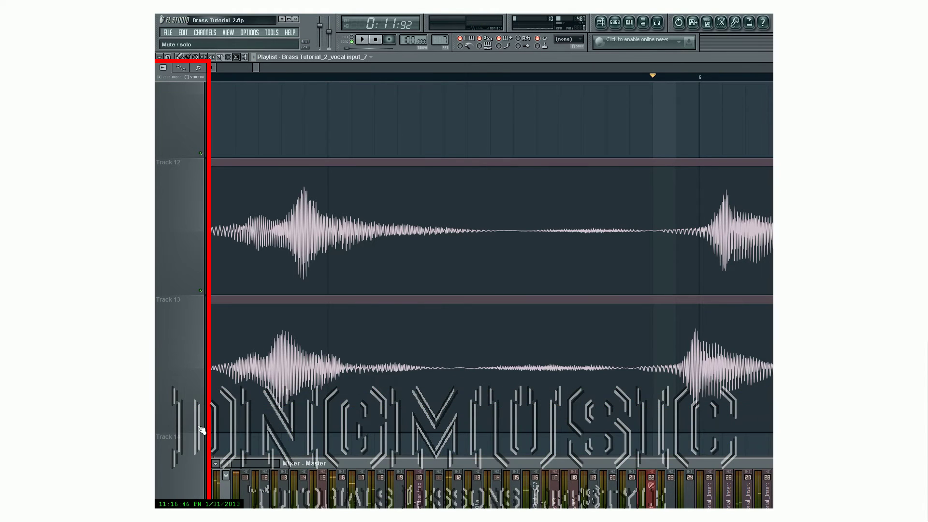
pyautogui.click(201, 428)
pyautogui.click(202, 292)
pyautogui.press('space')
pyautogui.click(202, 292)
pyautogui.click(202, 429)
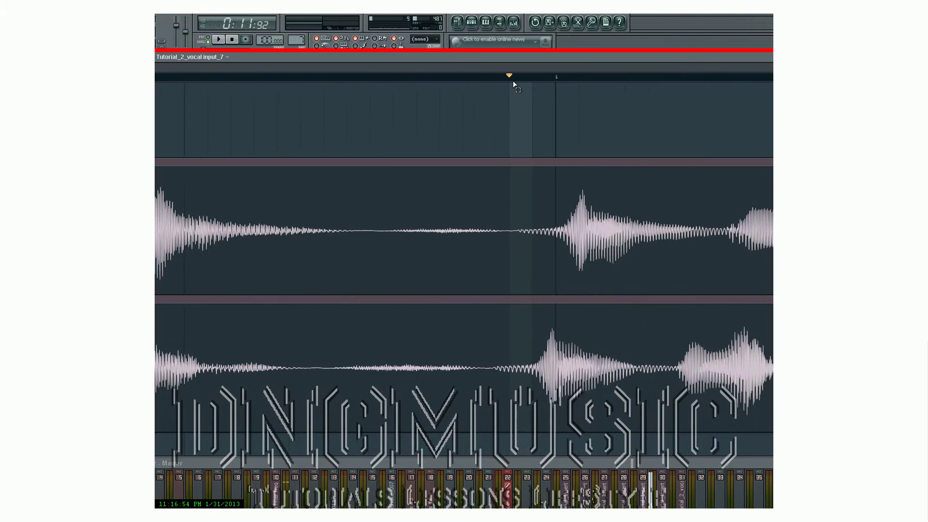
# Mark a ruler time selection over the later vocals from just before the second phrase, and try a slice there
pyautogui.moveTo(464, 85); pyautogui.dragTo(721, 84)
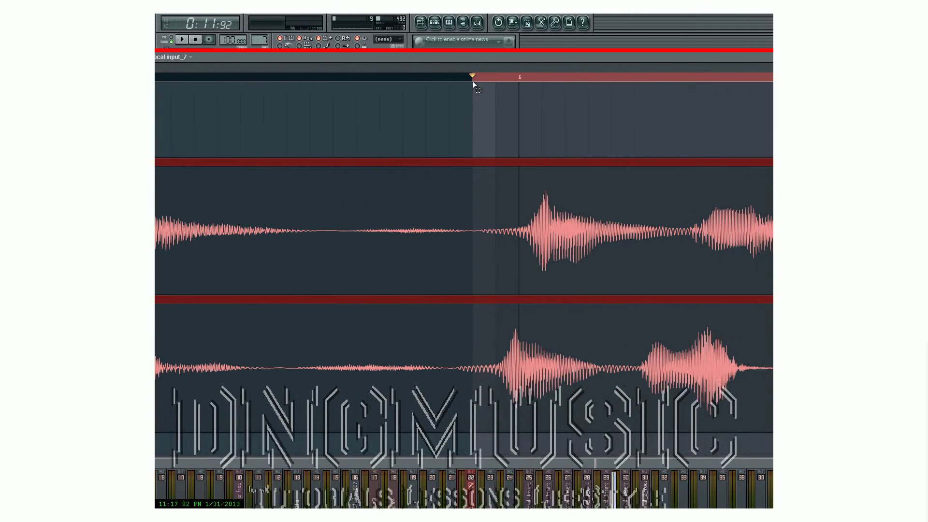
pyautogui.moveTo(465, 86); pyautogui.dragTo(596, 82)
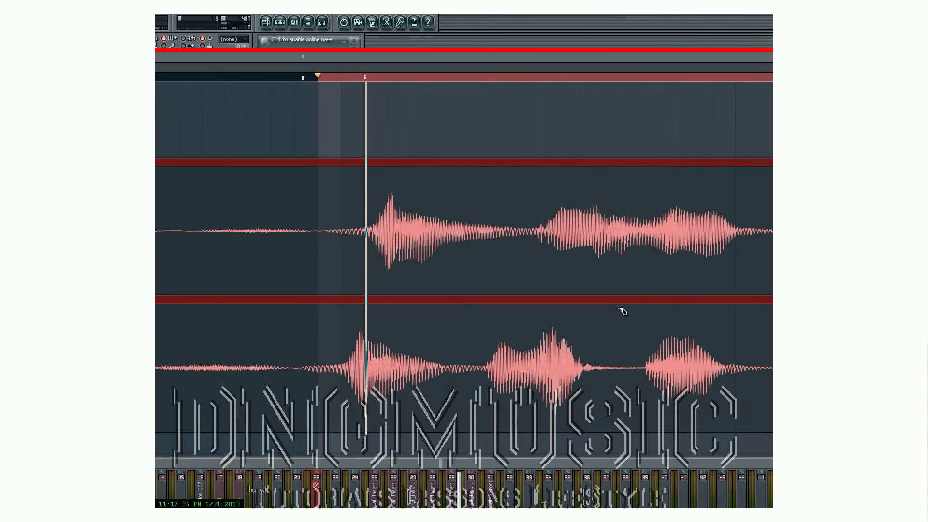
pyautogui.moveTo(610, 302); pyautogui.dragTo(514, 309)
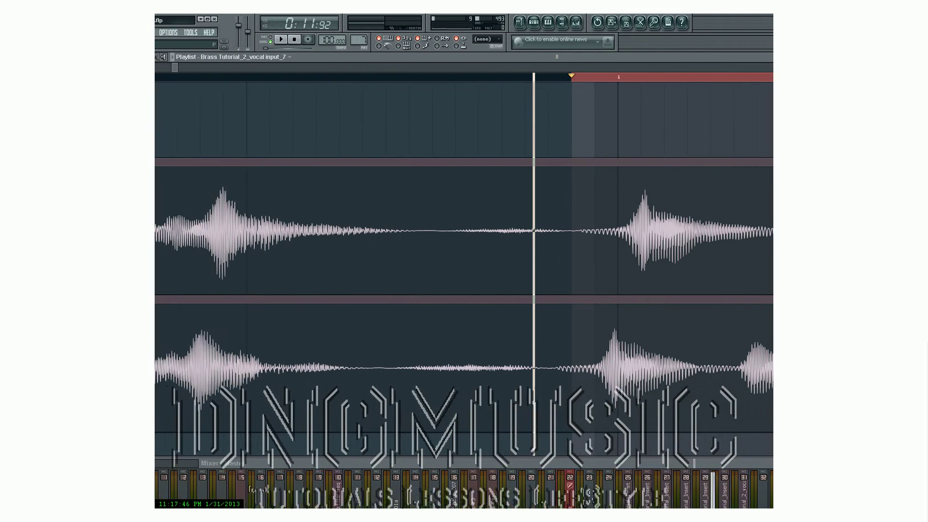
# Make the Playlist follow the Main snap setting and set Main snap to Line
pyautogui.click(172, 58)
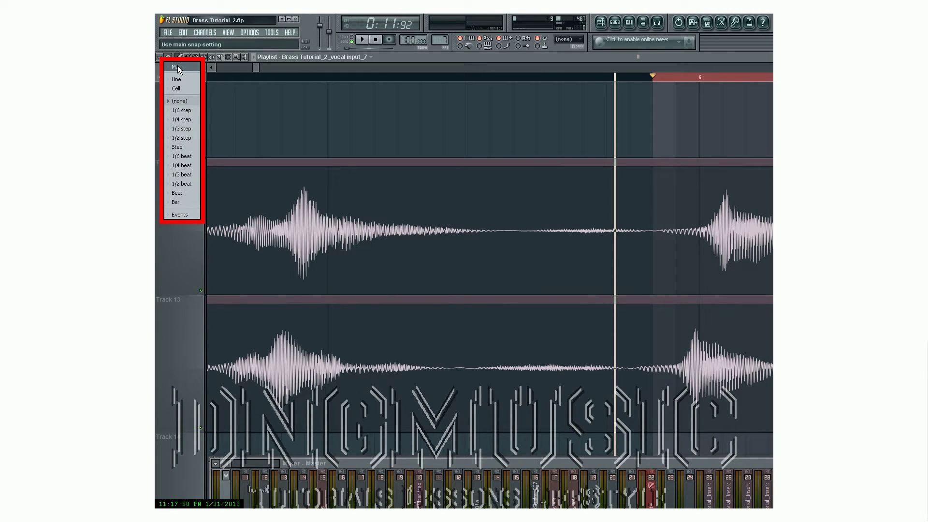
pyautogui.click(177, 66)
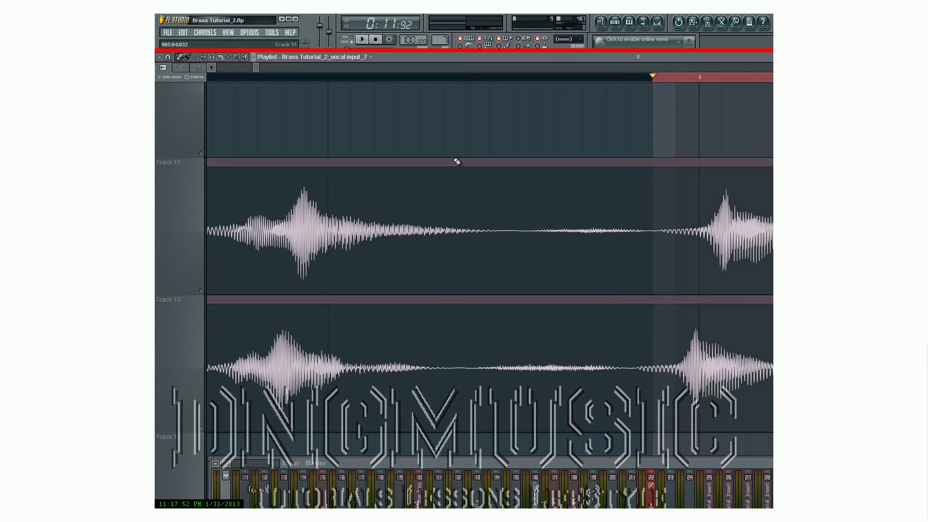
pyautogui.click(563, 39)
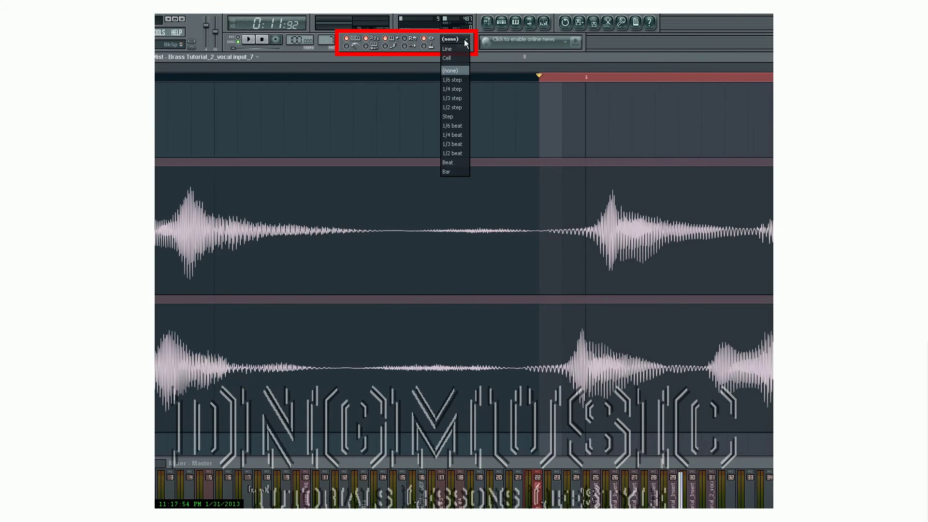
pyautogui.click(464, 49)
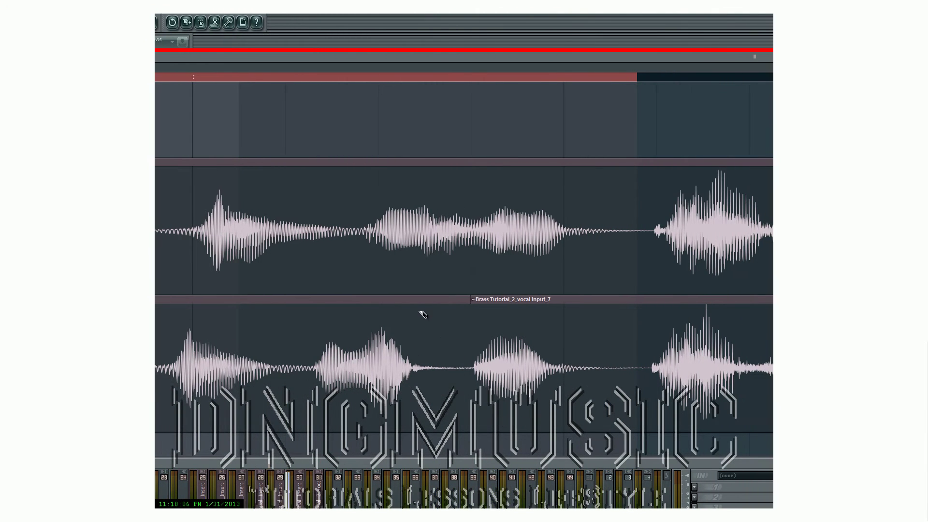
# Slice Track 13's clip just before the late phrase, deleting a stray short slice along the way
pyautogui.moveTo(422, 333); pyautogui.dragTo(468, 428)
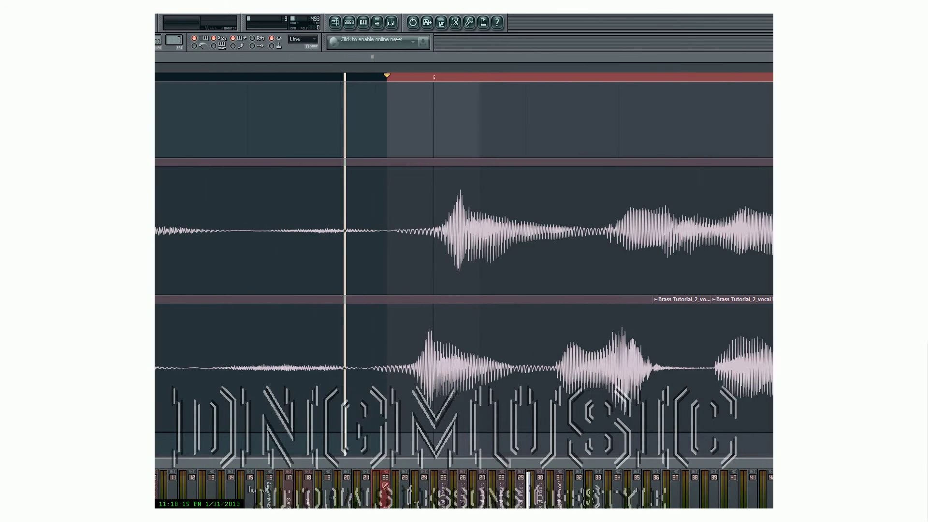
pyautogui.rightClick(675, 316)
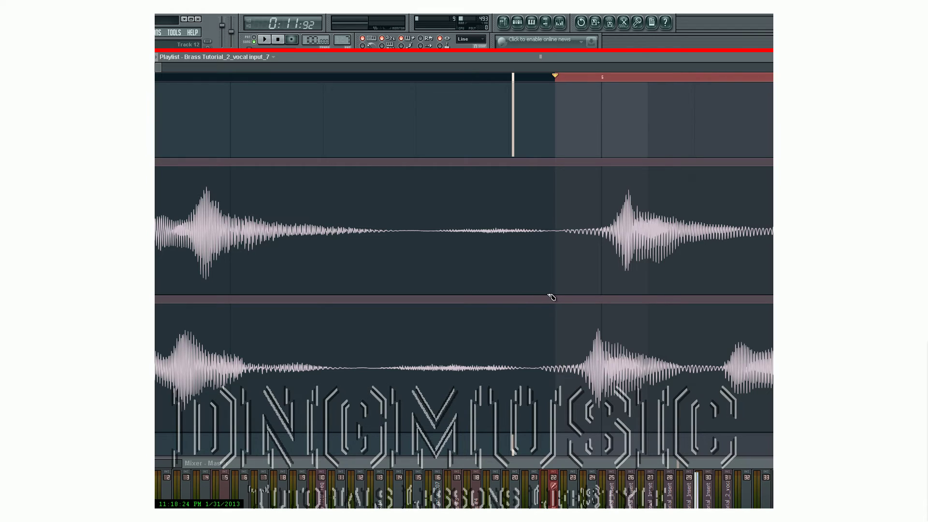
pyautogui.moveTo(531, 297); pyautogui.dragTo(533, 426)
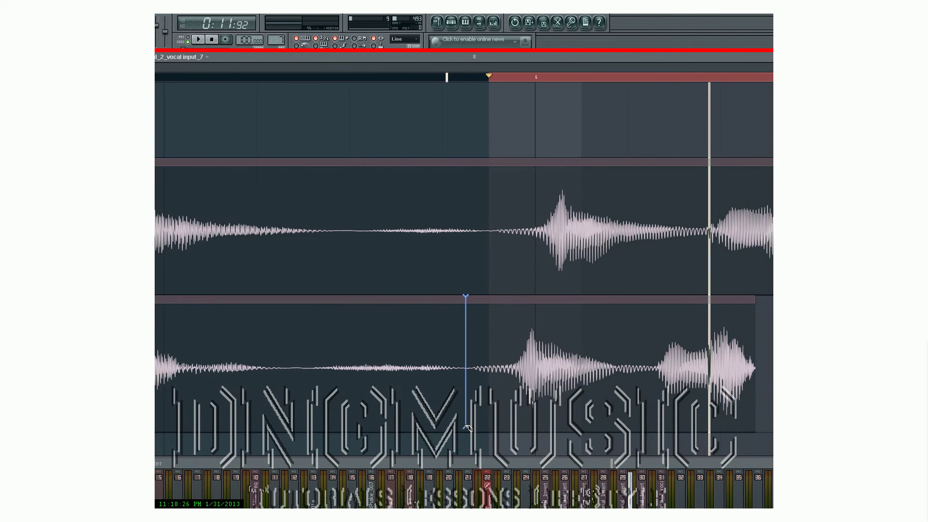
pyautogui.moveTo(467, 436); pyautogui.dragTo(466, 420)
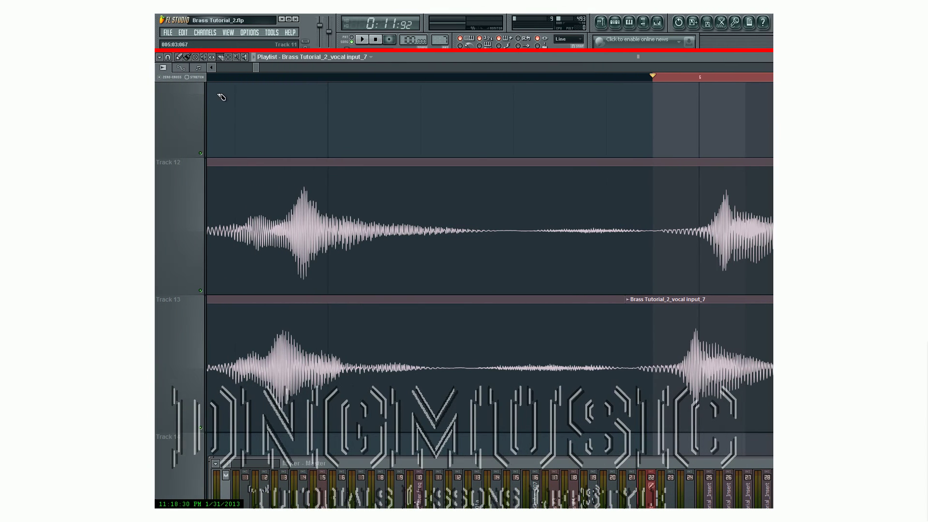
# Slide the split-off Track 13 clip back and forth, checking playback, to line its phrase up with Track 12
pyautogui.click(189, 59)
pyautogui.moveTo(633, 310)
pyautogui.mouseDown()
pyautogui.moveTo(645, 309)
pyautogui.moveTo(615, 321)
pyautogui.moveTo(623, 319)
pyautogui.mouseUp()
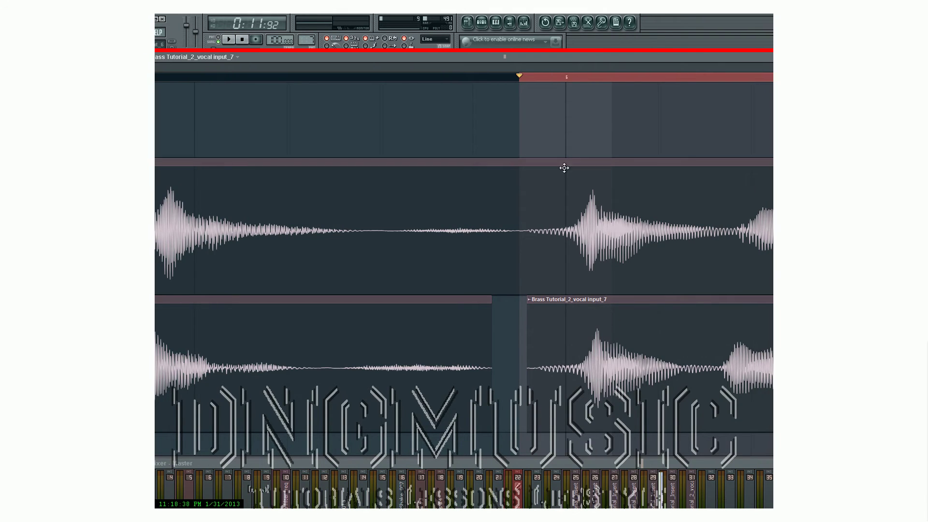
pyautogui.press('space')
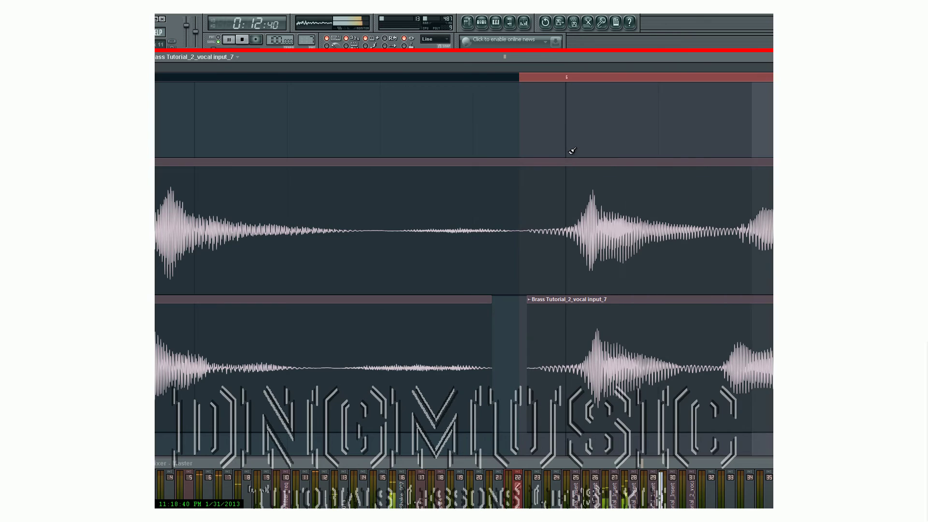
pyautogui.press('space')
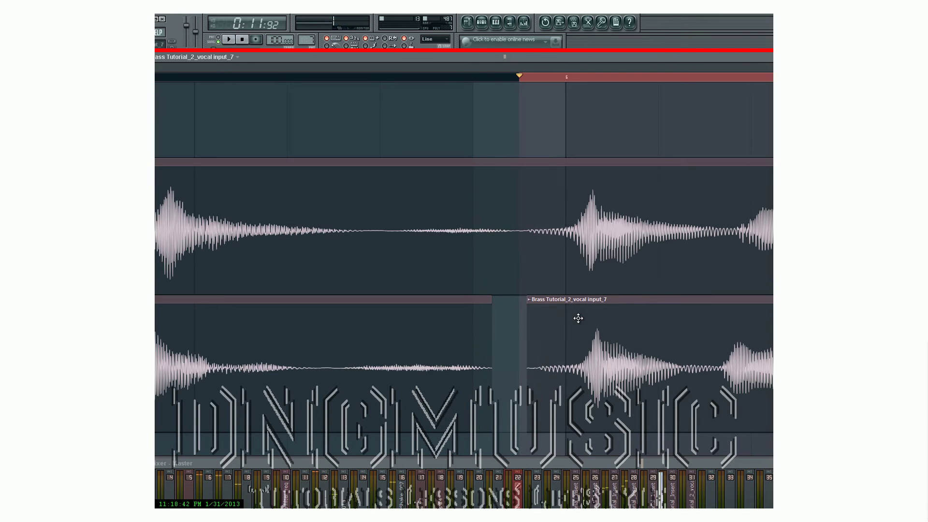
pyautogui.moveTo(578, 318); pyautogui.dragTo(544, 317)
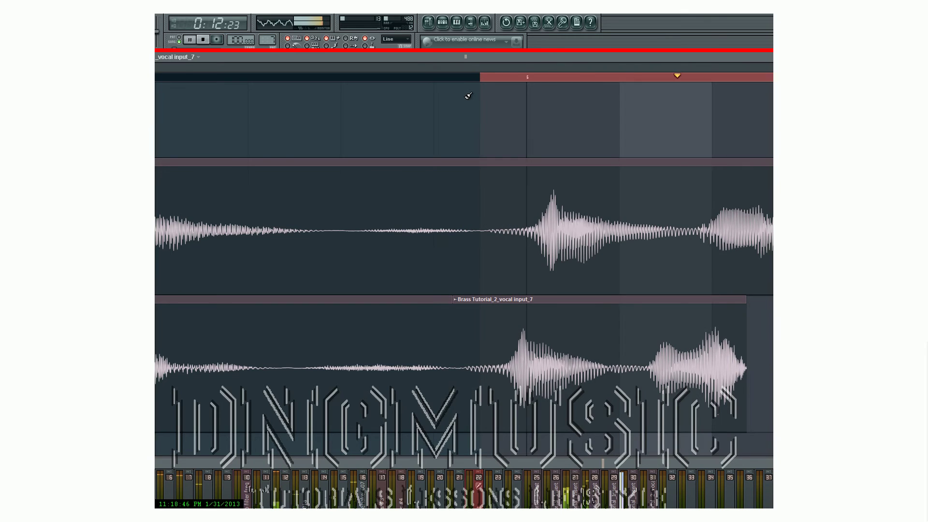
pyautogui.moveTo(553, 331); pyautogui.dragTo(585, 323)
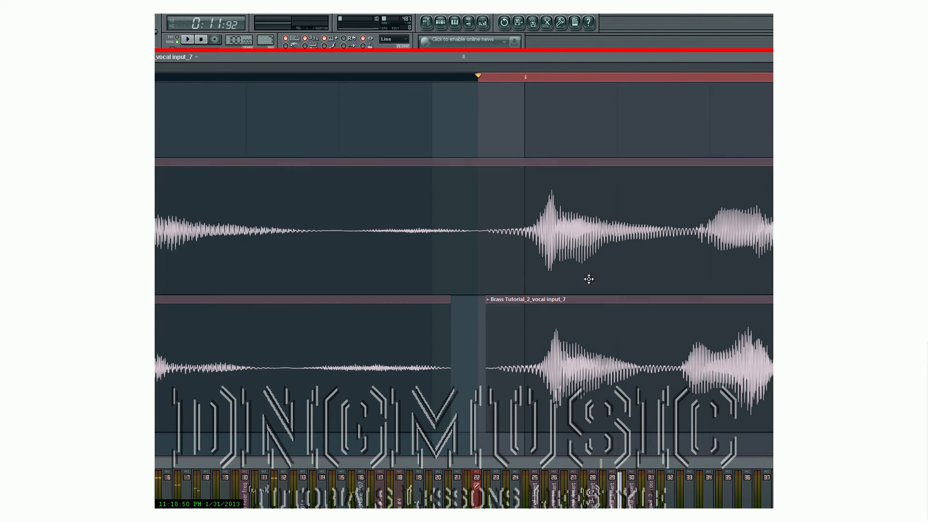